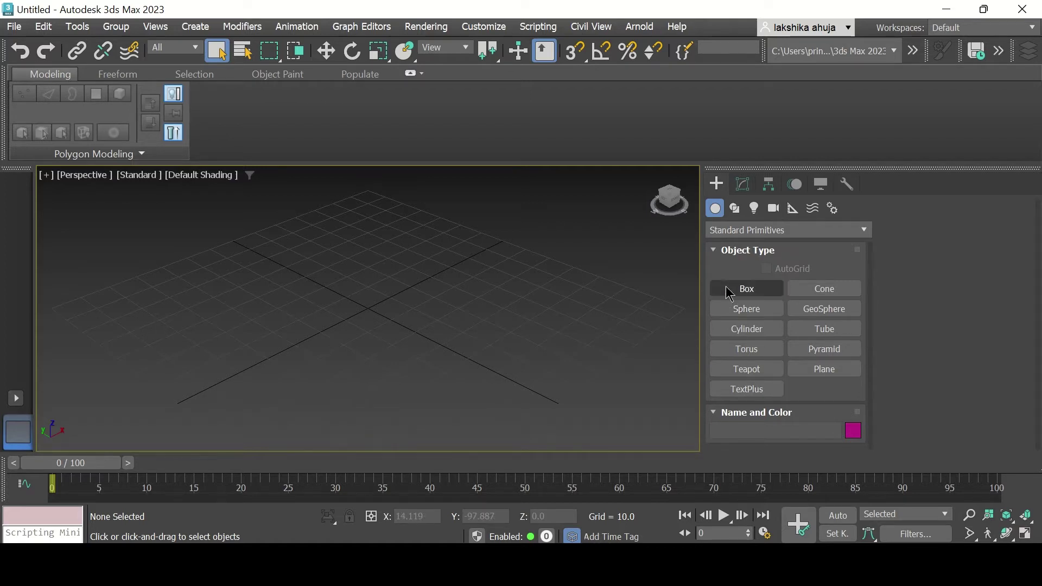
- Create a purple box about 29.5 by 29 on the grid near the origin
click(731, 291)
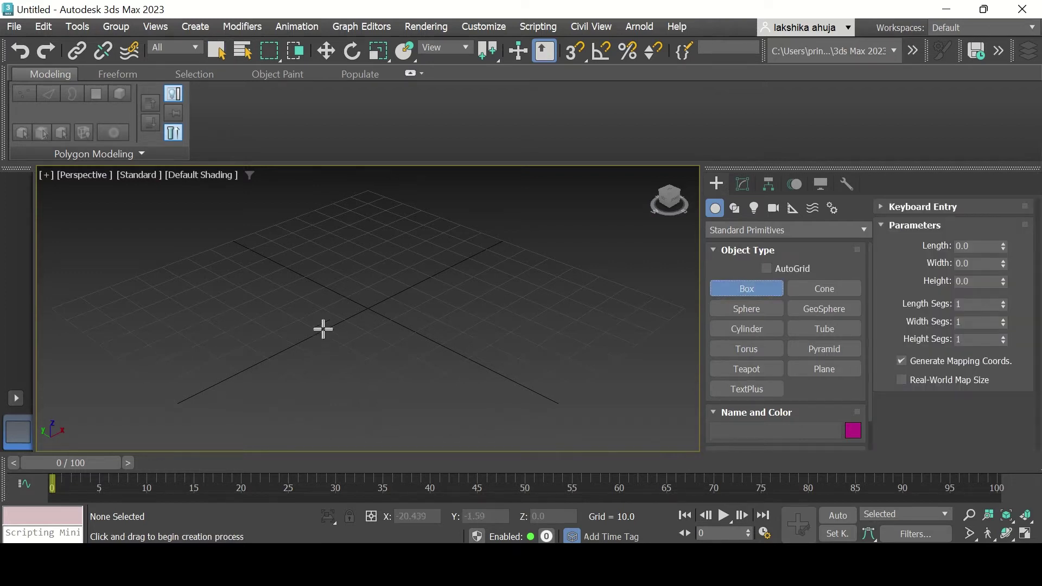
drag(318, 310, 451, 309)
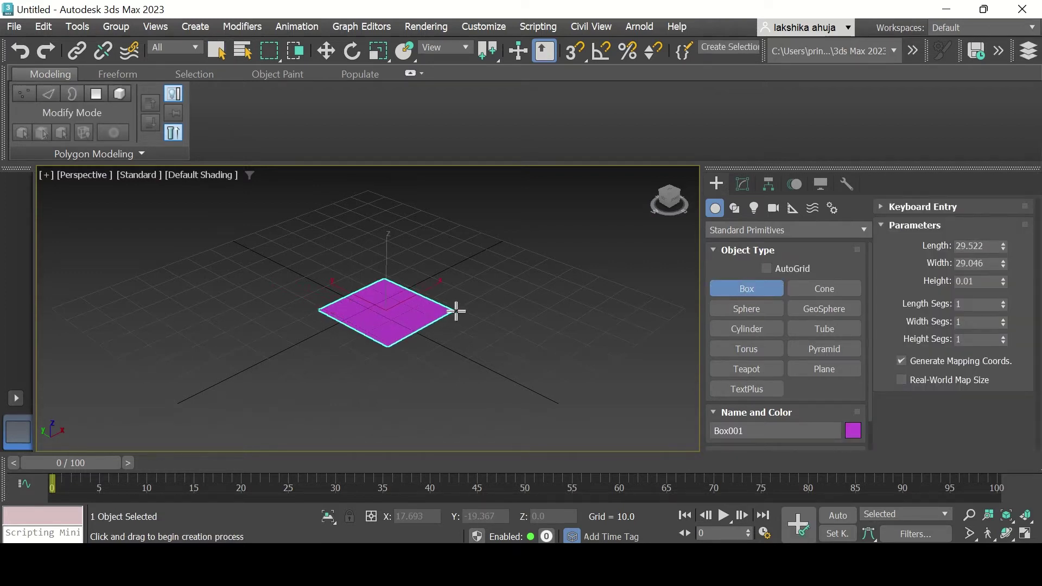
click(668, 361)
right_click(667, 360)
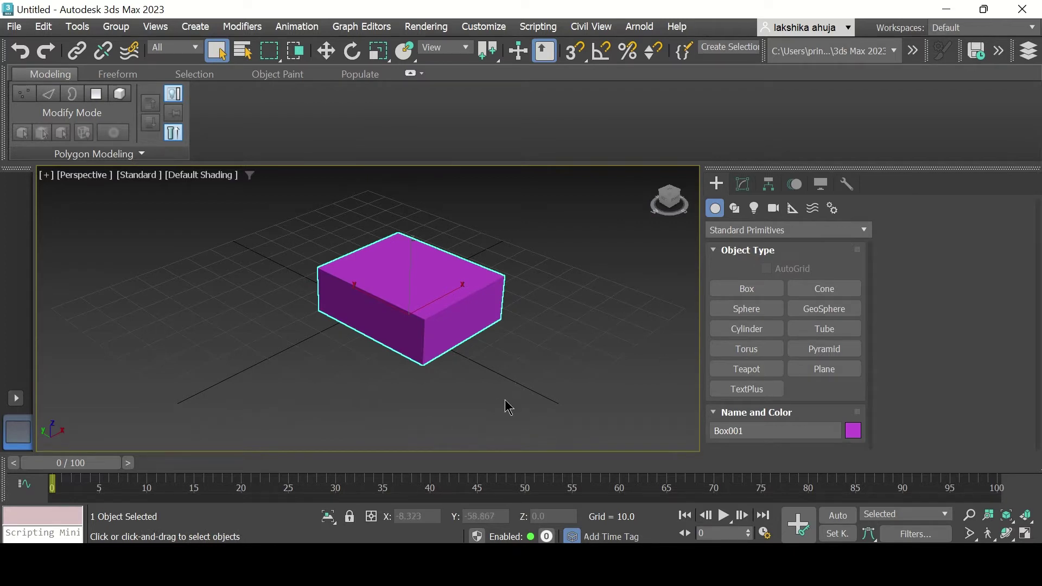
right_click(414, 276)
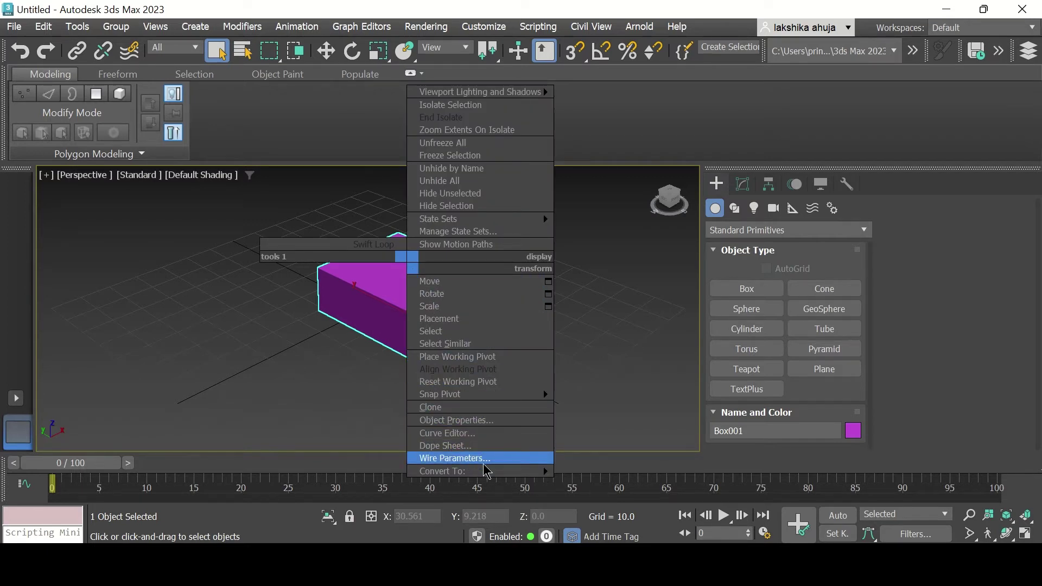
- Convert Box001 to an Editable Poly through the quad menu's Convert To submenu
mouse_move(514, 472)
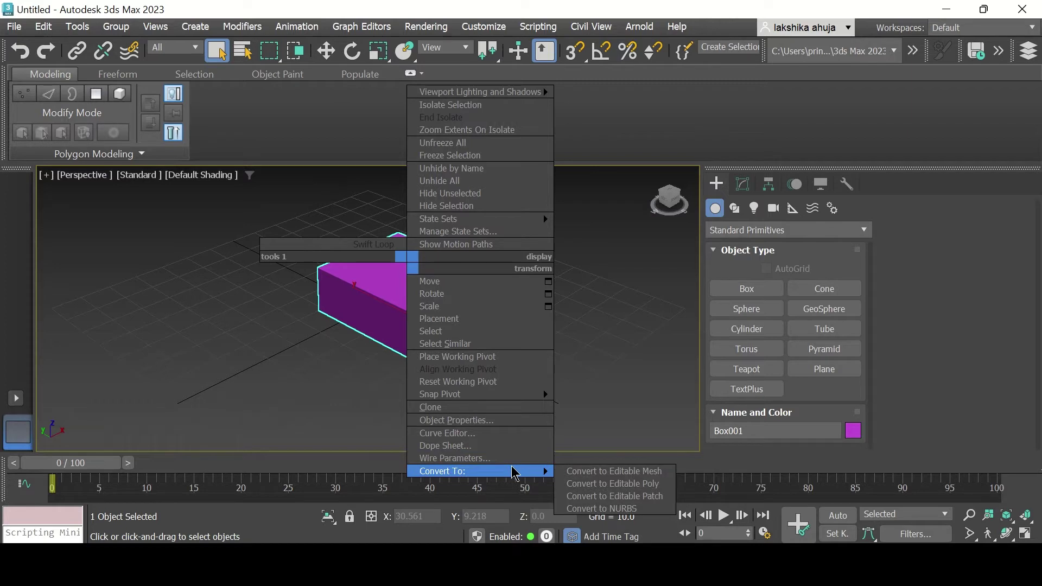
click(582, 485)
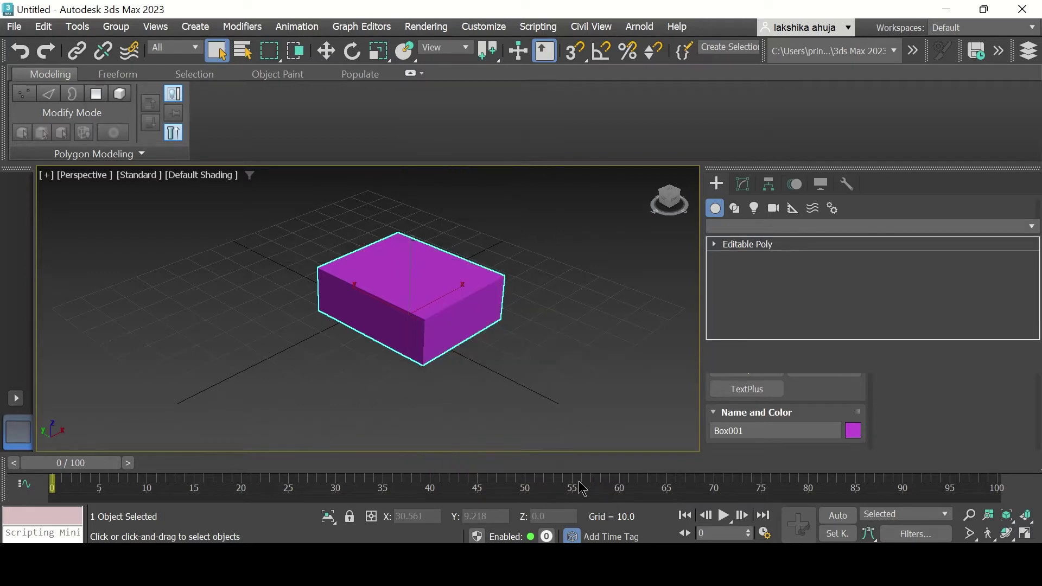
key(w)
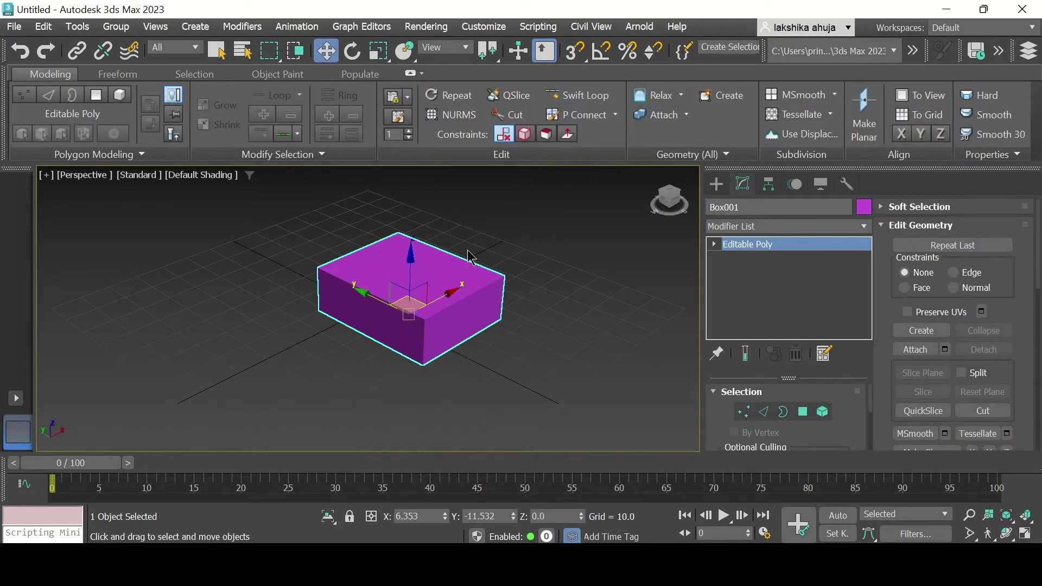
right_click(430, 258)
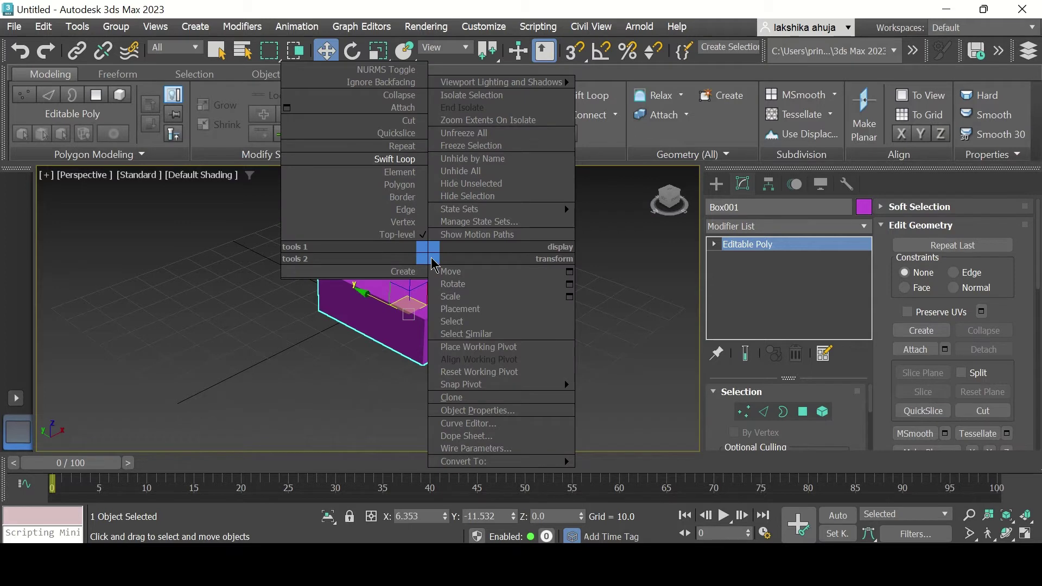
click(412, 165)
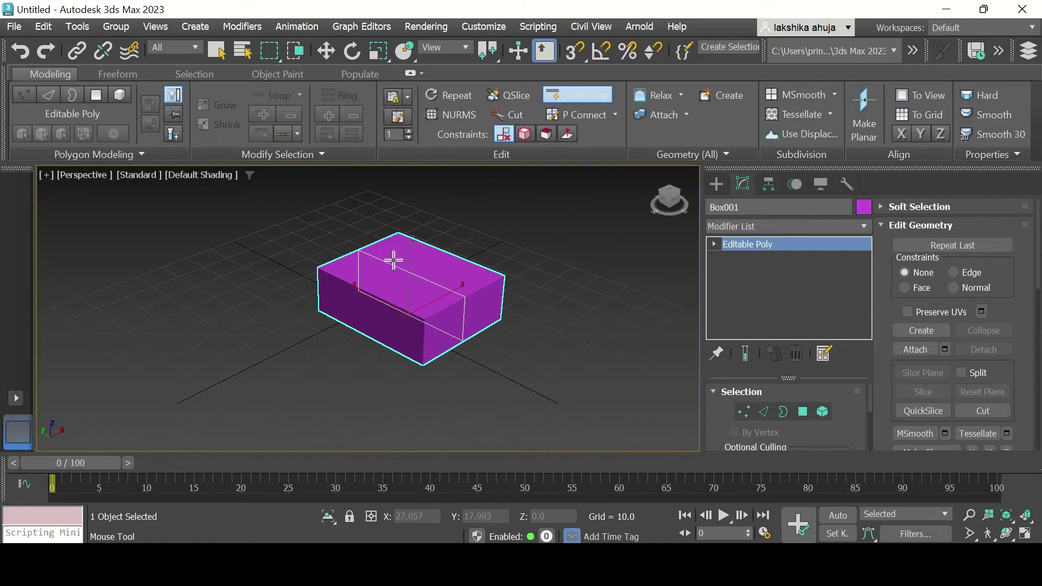
right_click(520, 225)
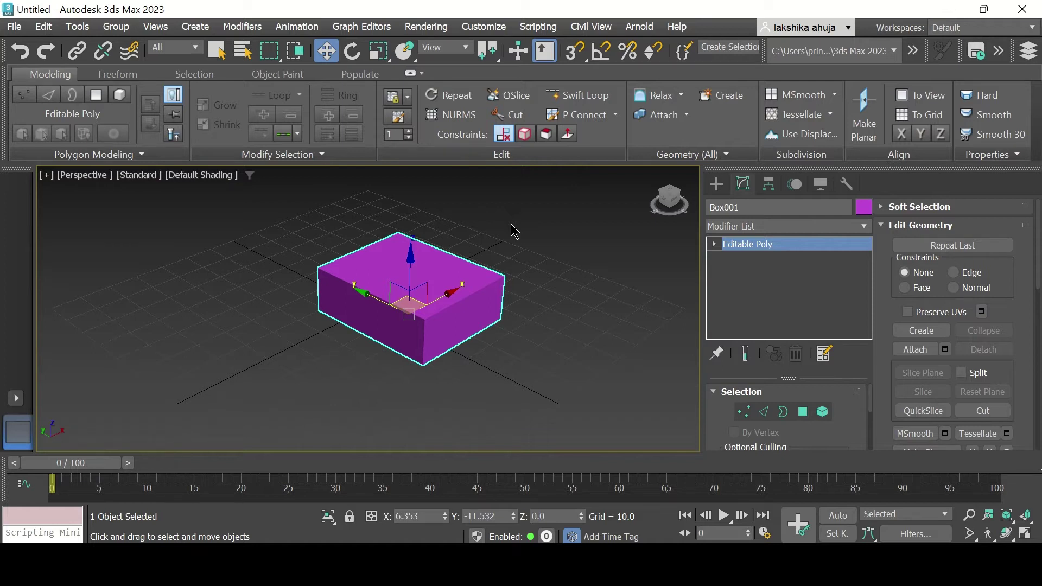
- Bring up Customize User Interface on its Quads tab, showing the Default Viewport Quad menu
click(481, 31)
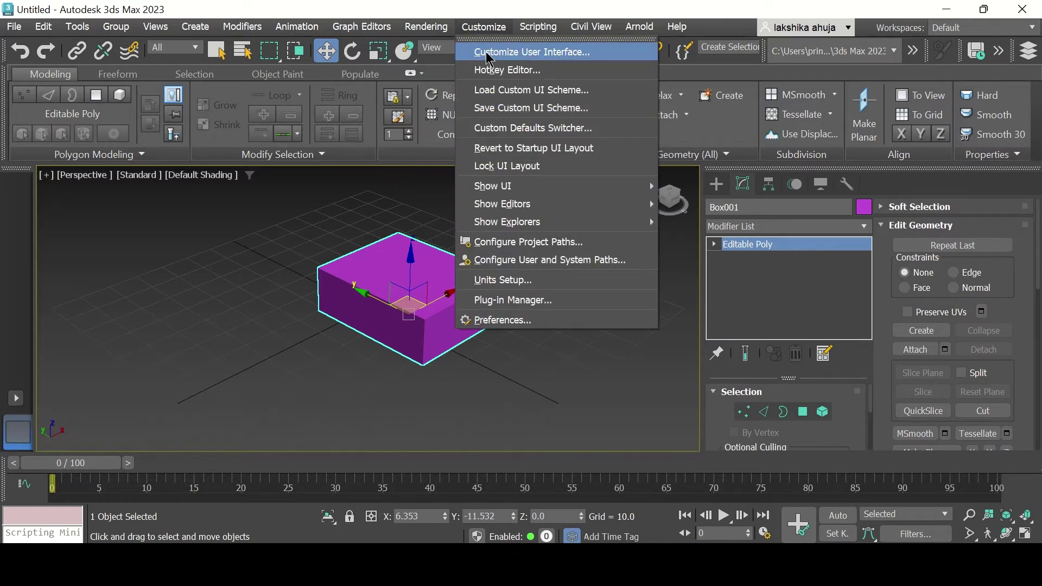
click(488, 52)
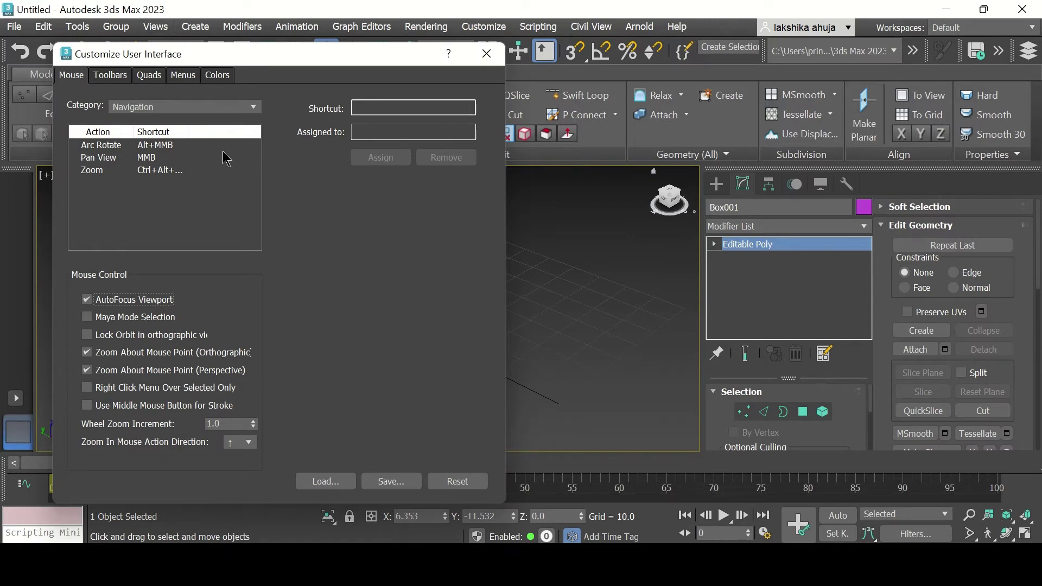
click(151, 77)
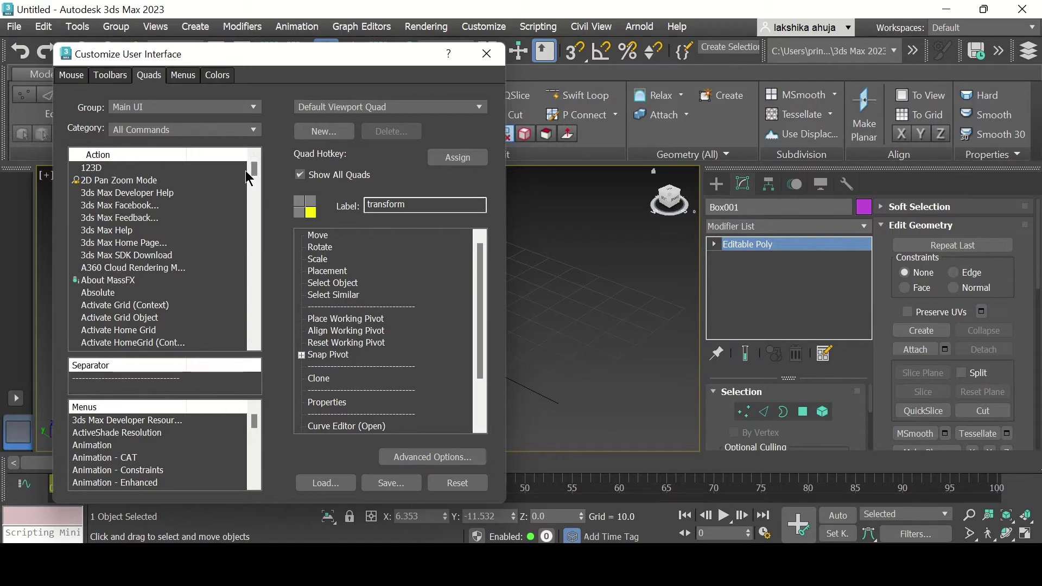
- Add the Swift Loop action to the tools 1 quadrant of the Default Viewport Quad, then close the dialog
drag(254, 172, 260, 299)
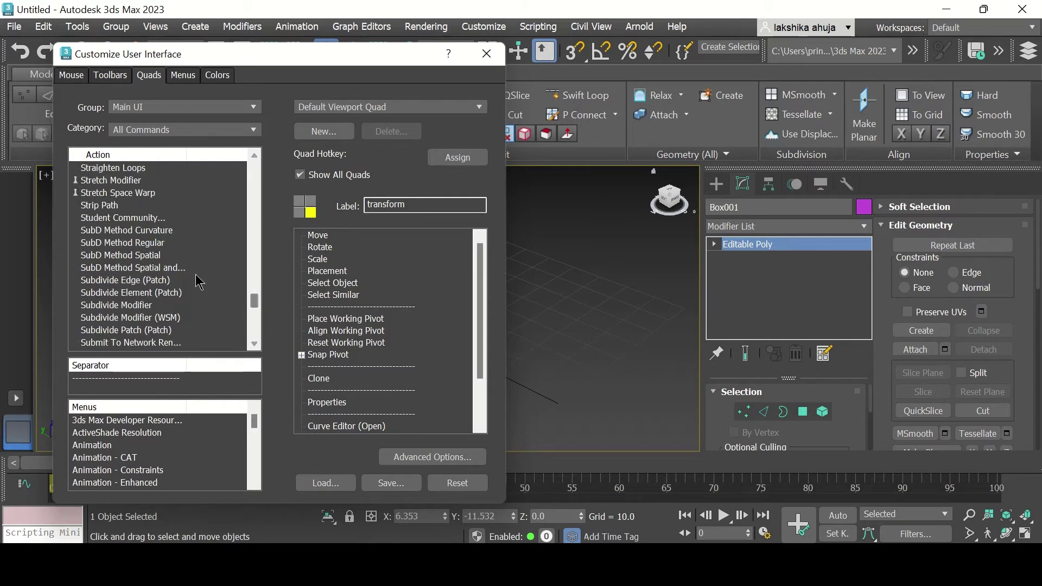
click(76, 295)
scroll(117, 274, down, 5)
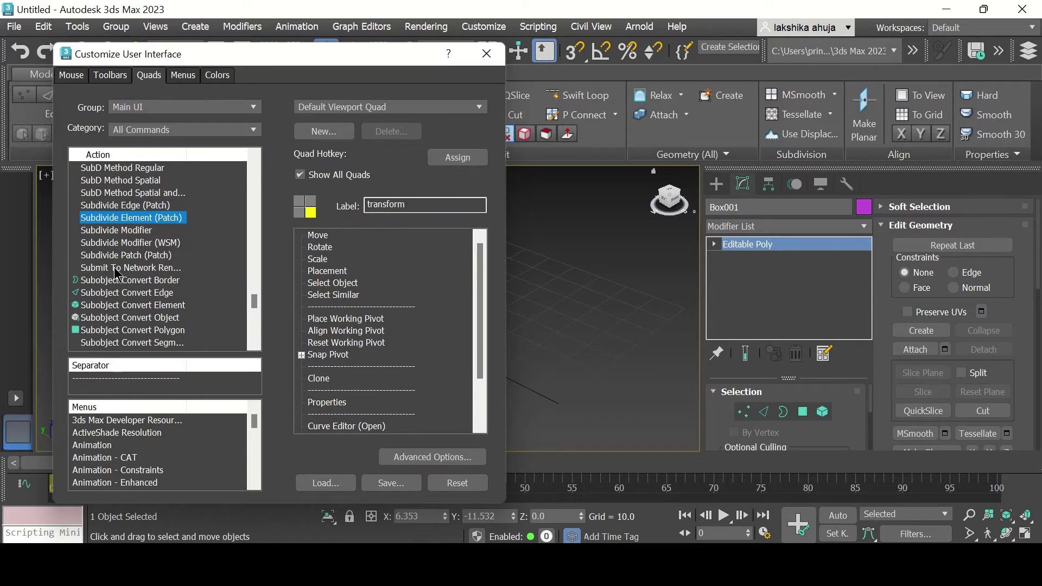
scroll(117, 275, down, 9)
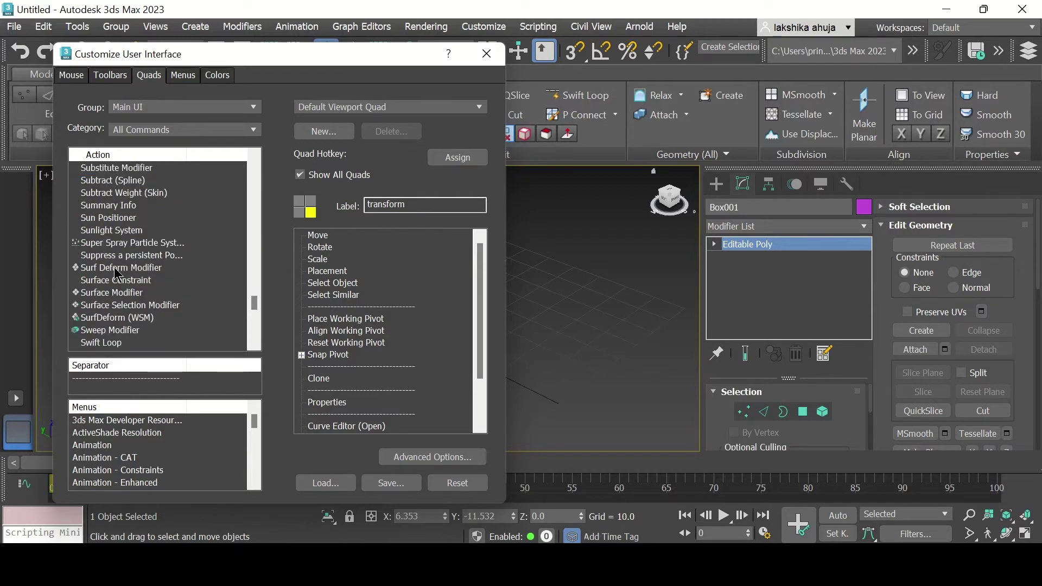
click(109, 231)
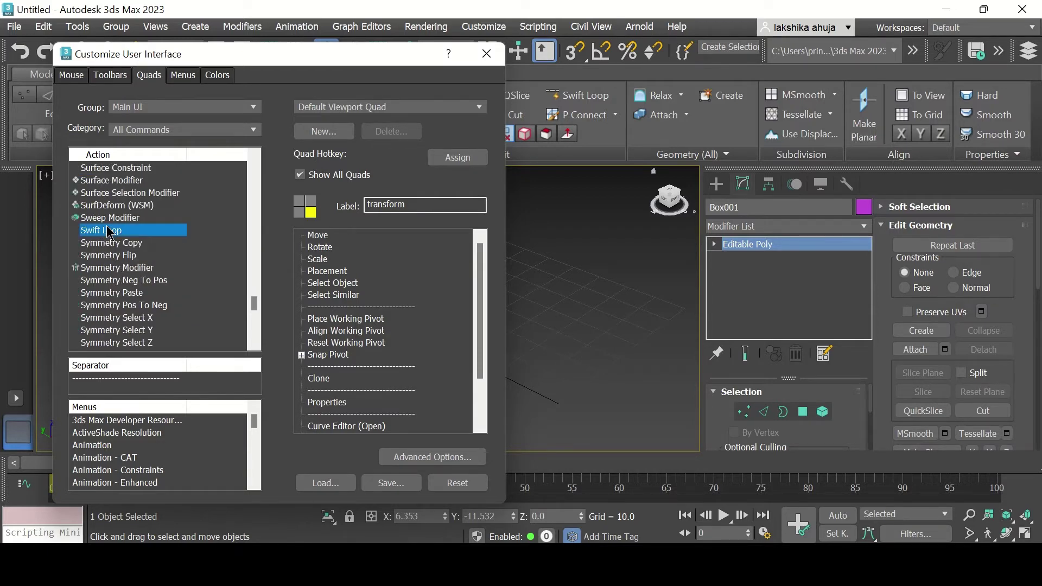
click(299, 204)
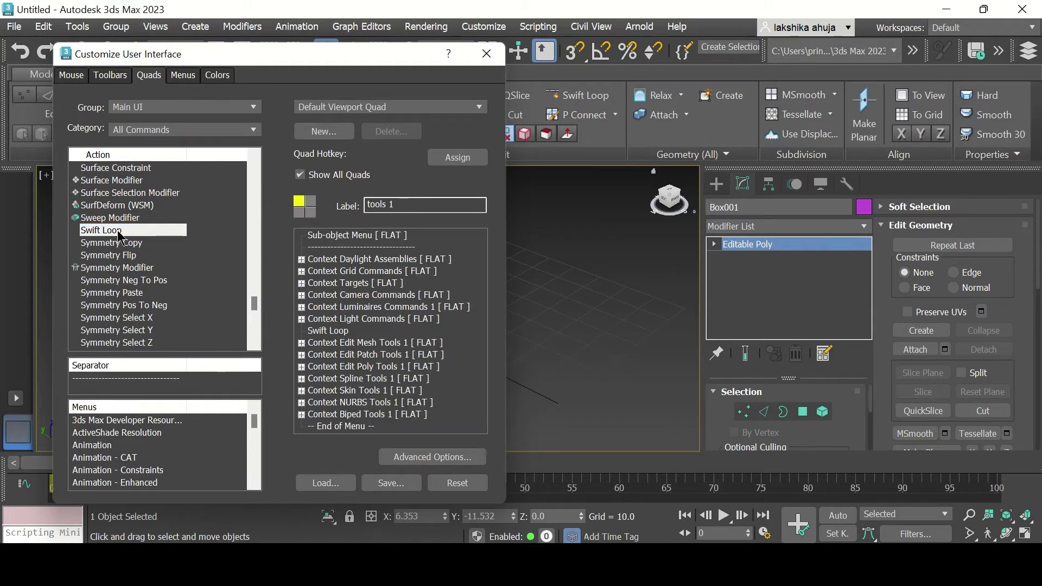
mouse_move(125, 232)
mouse_down()
mouse_move(147, 228)
mouse_move(324, 271)
mouse_move(341, 300)
mouse_move(338, 333)
mouse_move(192, 235)
mouse_move(140, 232)
mouse_up()
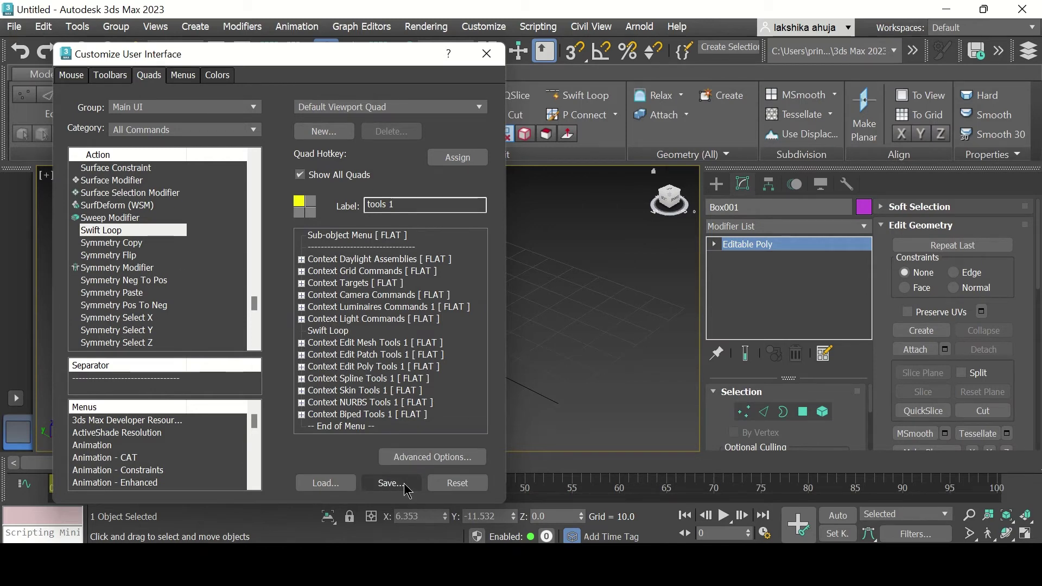
key(Escape)
right_click(360, 260)
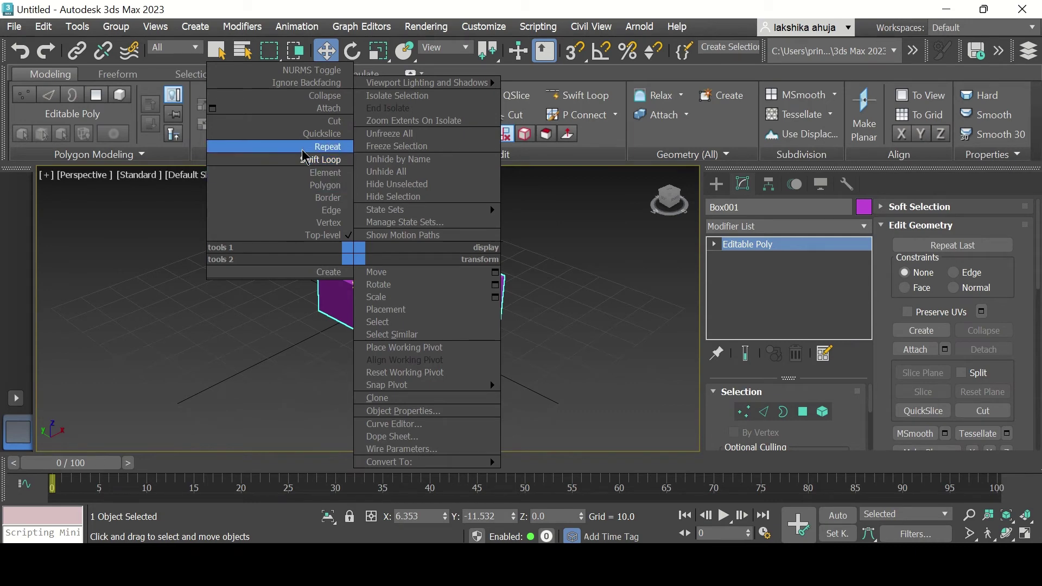
- Start Swift Loop on Box001 from the tools 1 quadrant of the quad menu
click(314, 162)
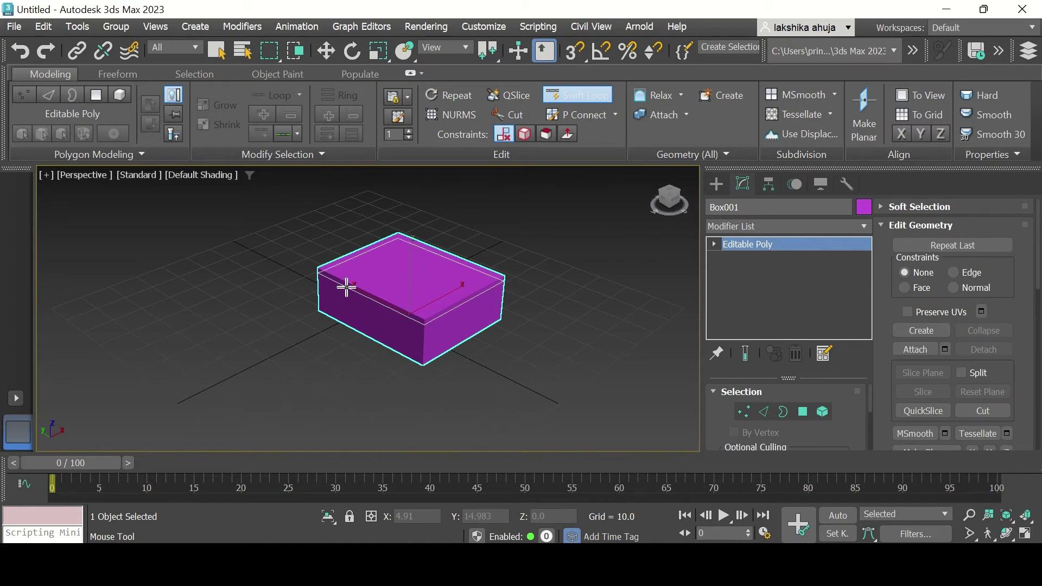
- Turn on Edged Faces shading and cut two new Swift Loop edge loops across the box
click(203, 175)
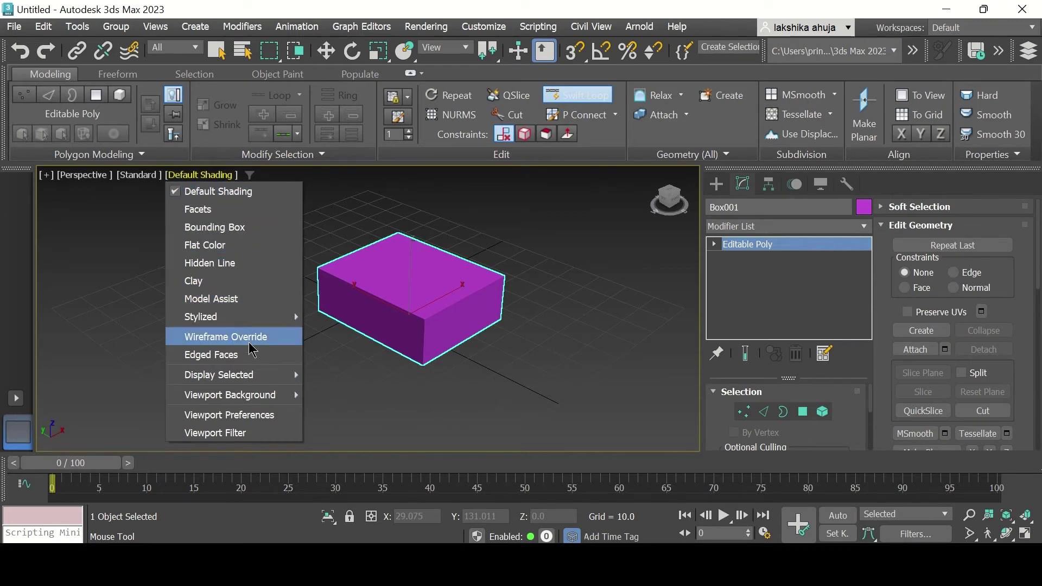
click(251, 356)
click(353, 274)
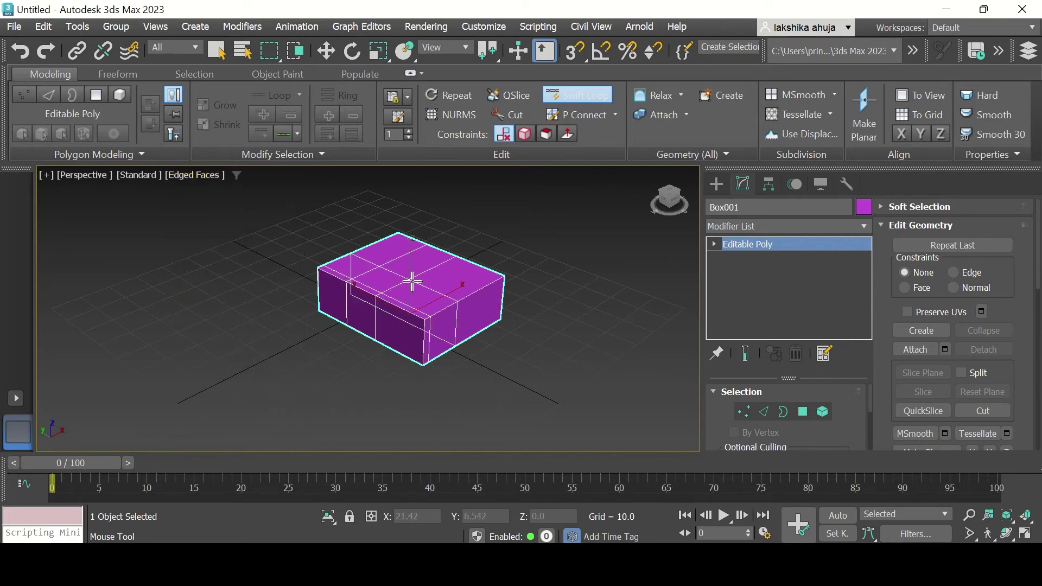
click(350, 293)
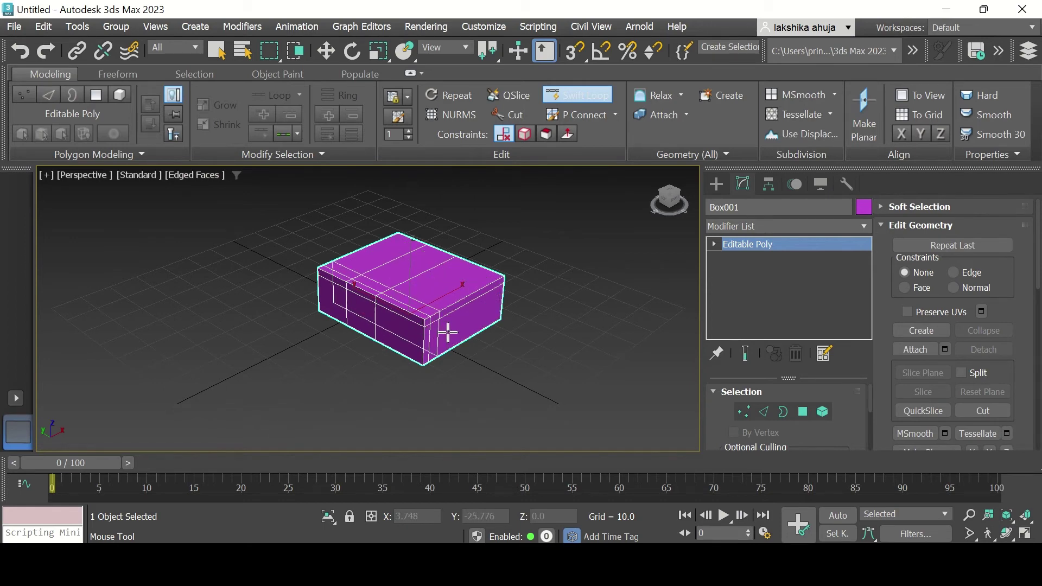
key(w)
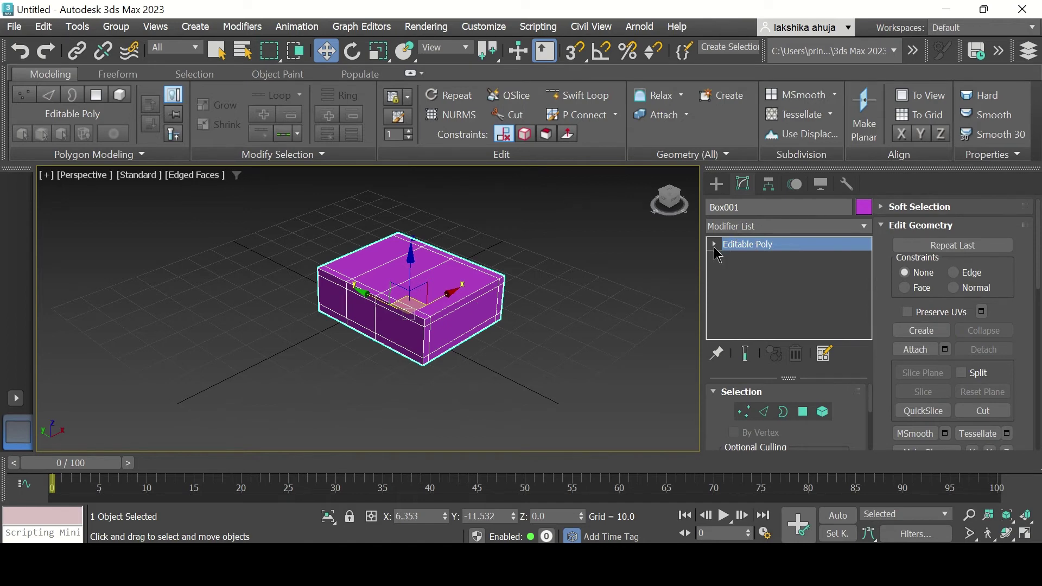
- Expand Editable Poly in the modifier stack and enter the Edge sub-object level
click(714, 245)
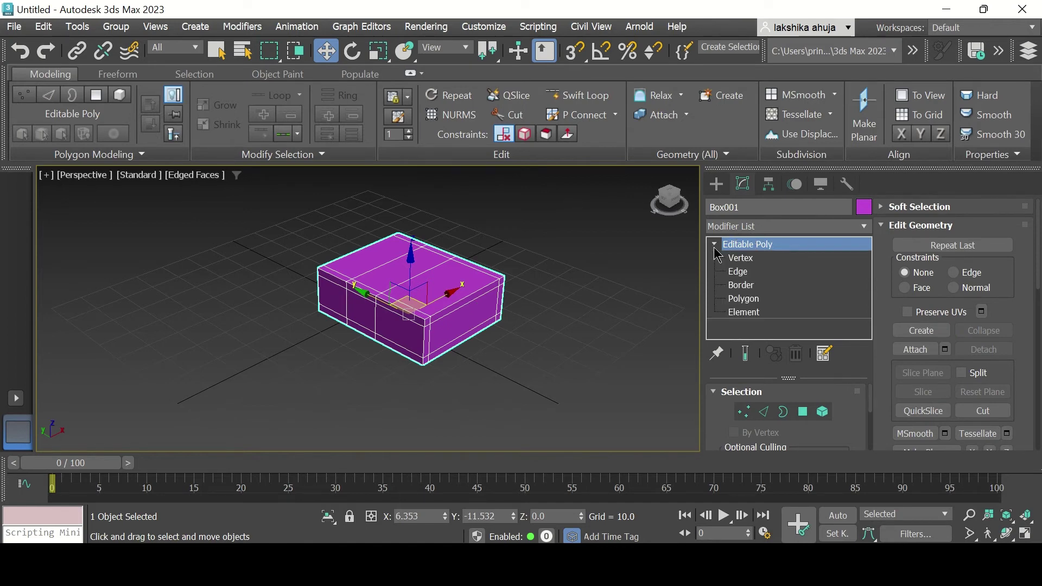
click(739, 272)
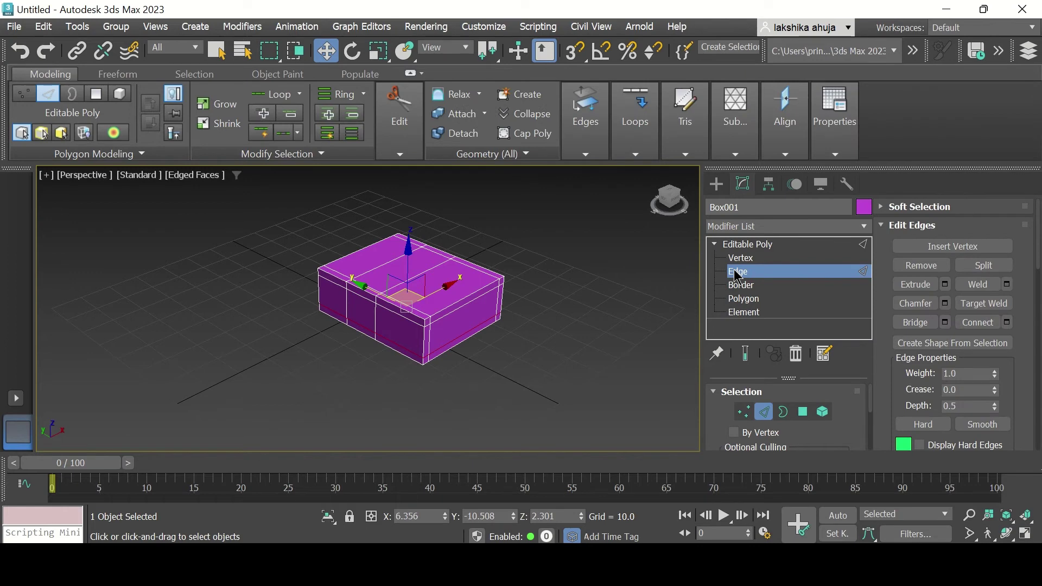
- Bring up Loop Tools (Percent 5) from the ribbon's Loops dropdown and select an edge on the box's top face
click(635, 156)
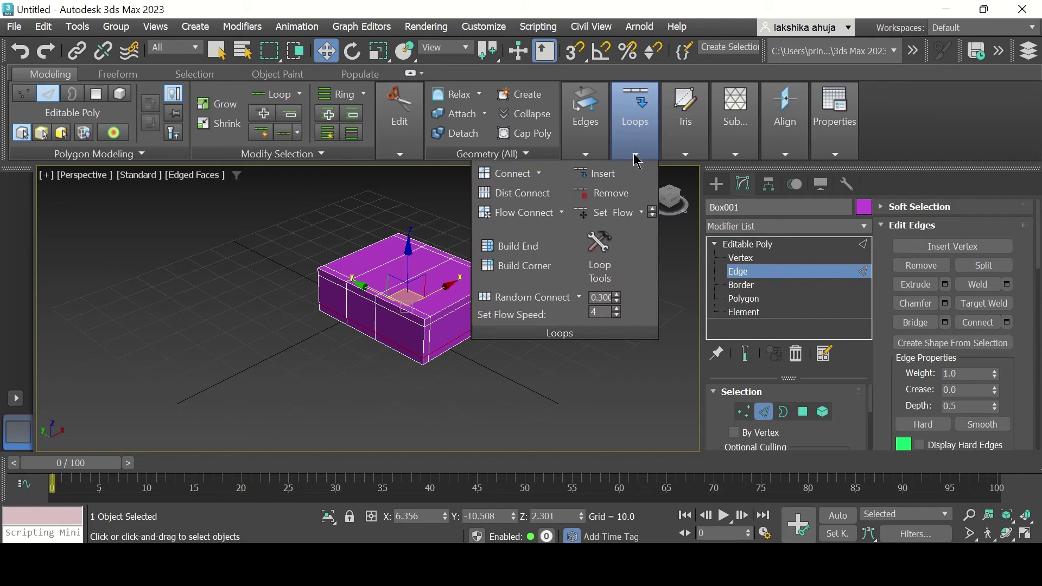
click(610, 265)
click(302, 274)
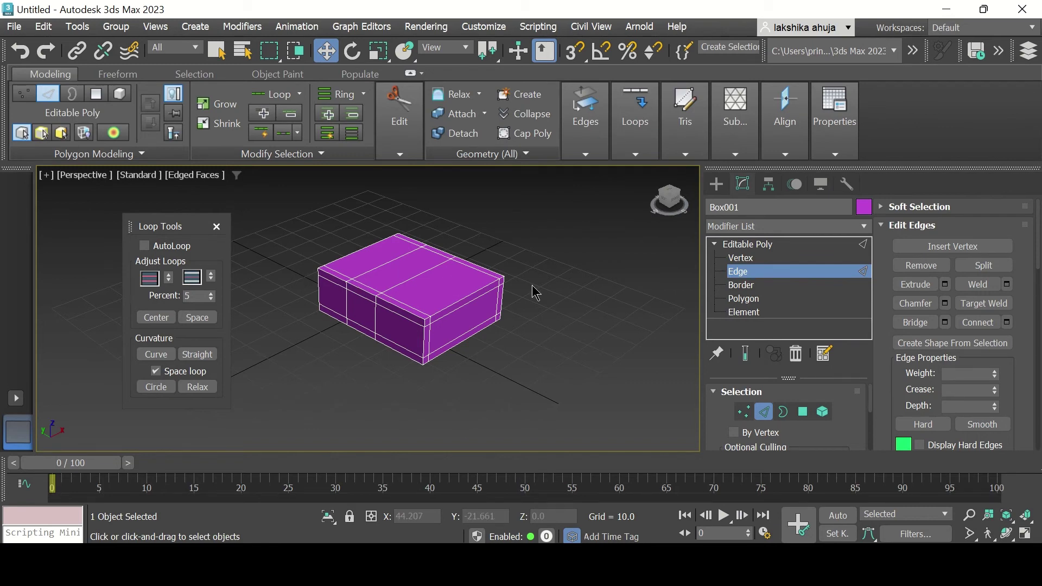
click(472, 293)
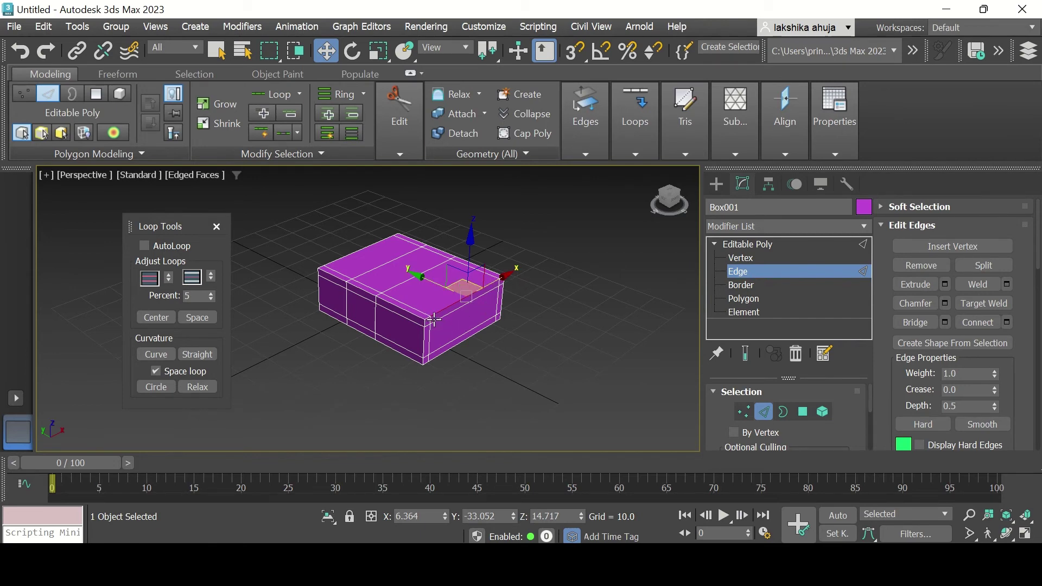
key(ctrl+shift+p)
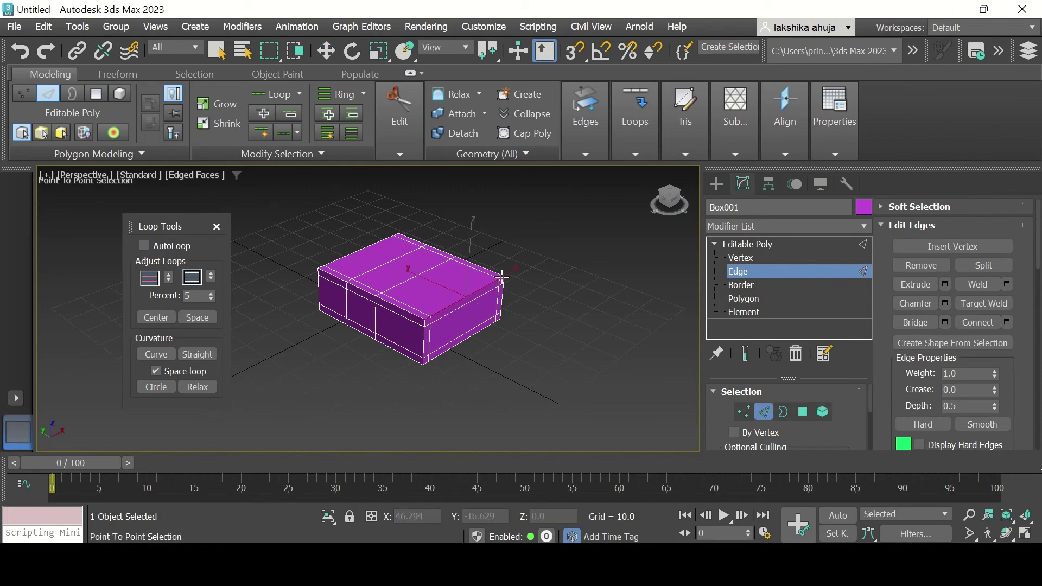
key(w)
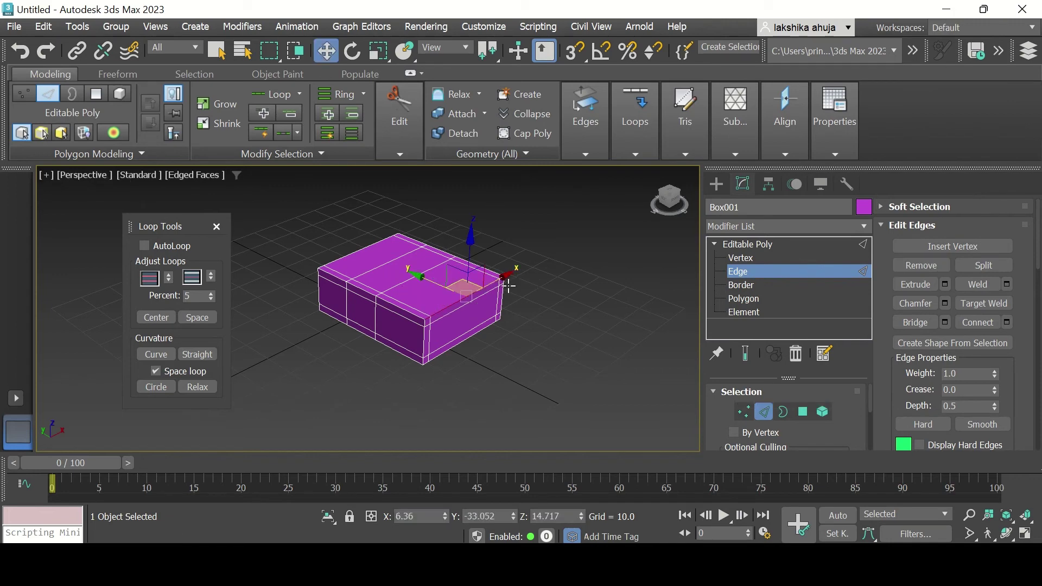
scroll(464, 296, up, 3)
scroll(464, 296, up, 2)
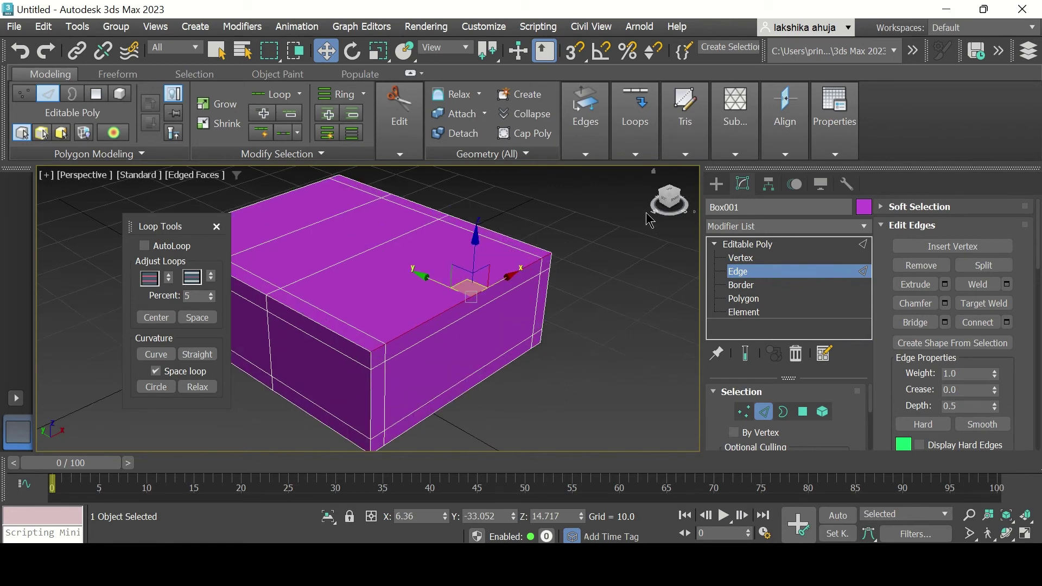
- Select a different box edge and briefly toggle Swift Loop from the quad menu
click(405, 300)
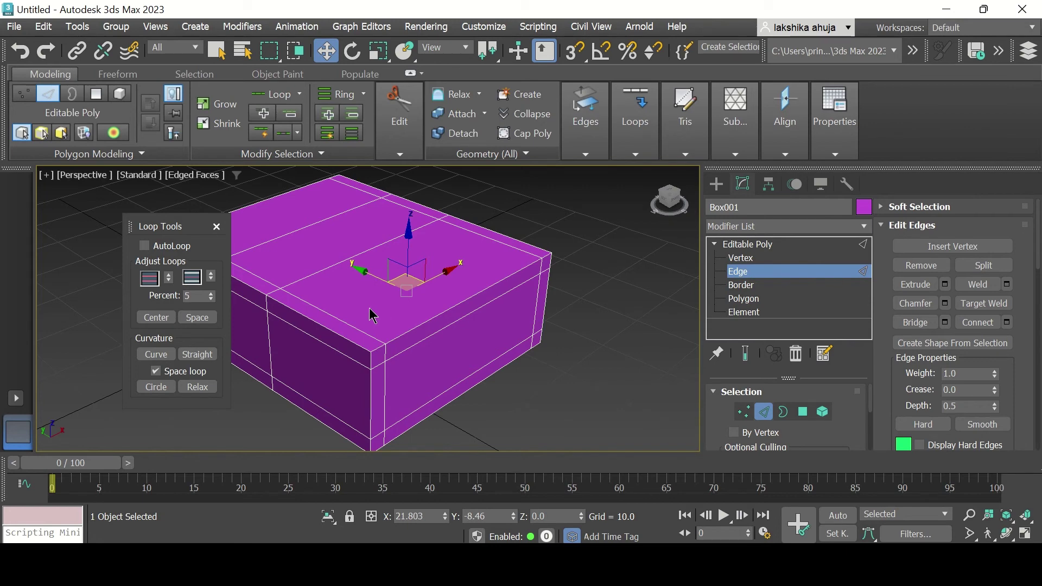
right_click(369, 309)
click(282, 213)
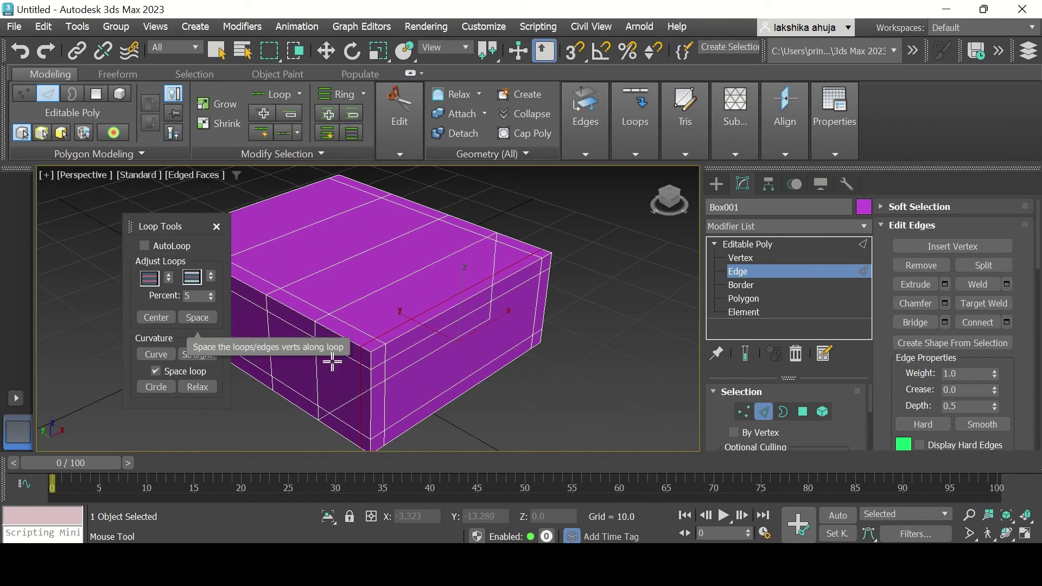
key(w)
- Point-to-point select the top front edge and drag Adjust Loops to shift the loops along it
key(ctrl+shift+p)
click(377, 350)
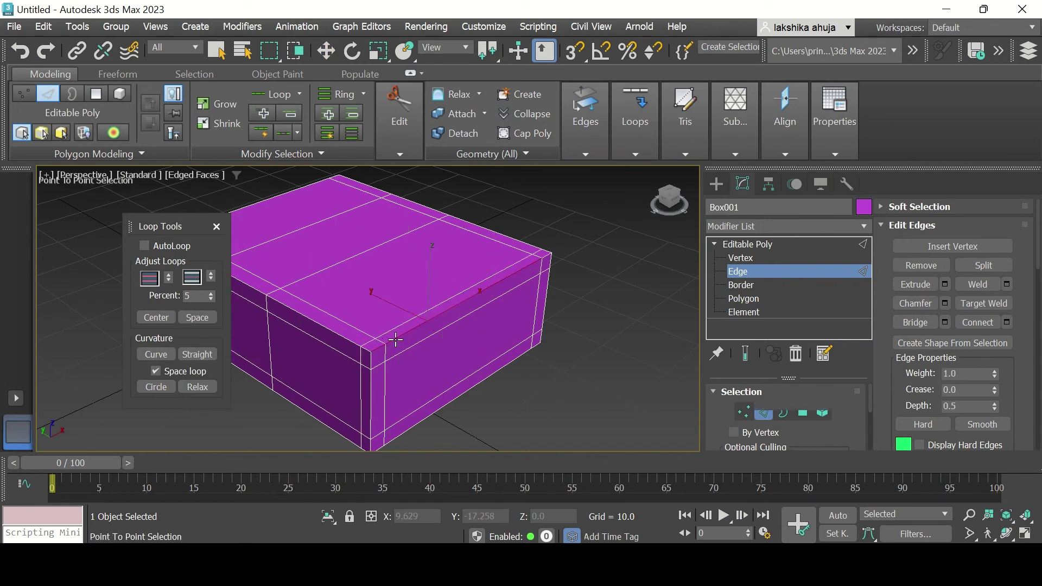
click(542, 261)
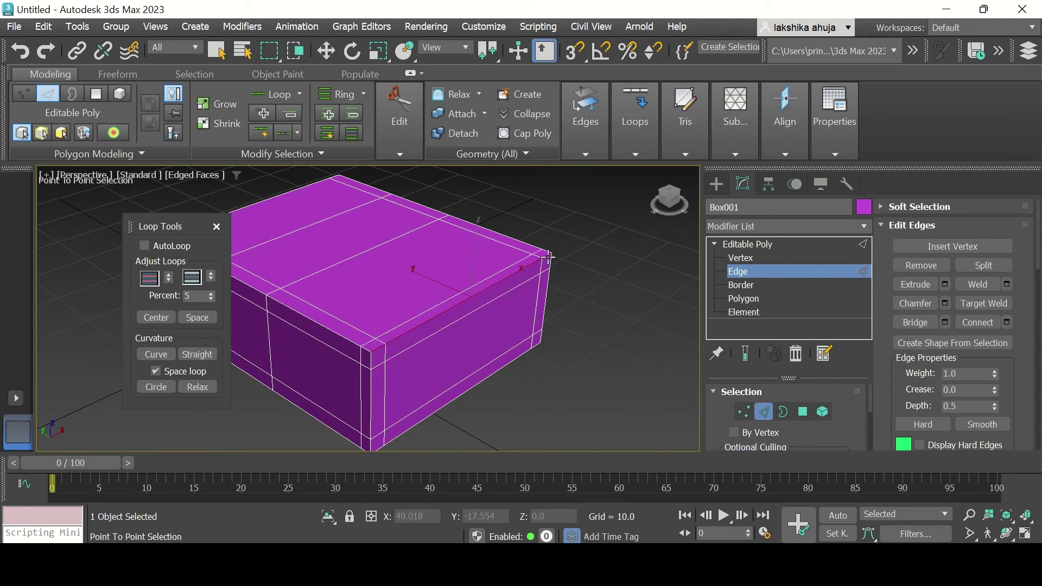
key(w)
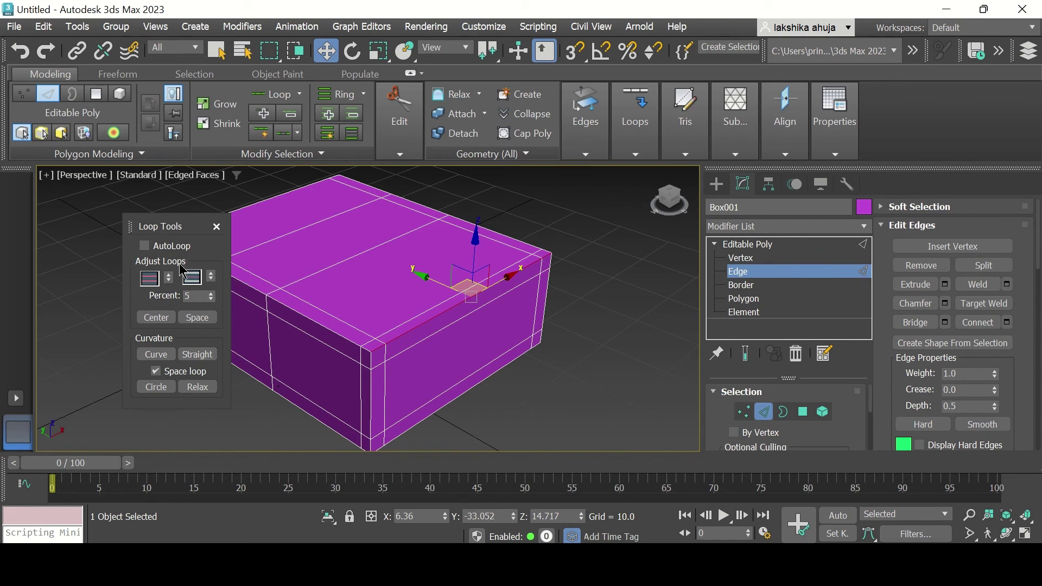
drag(210, 285, 232, 303)
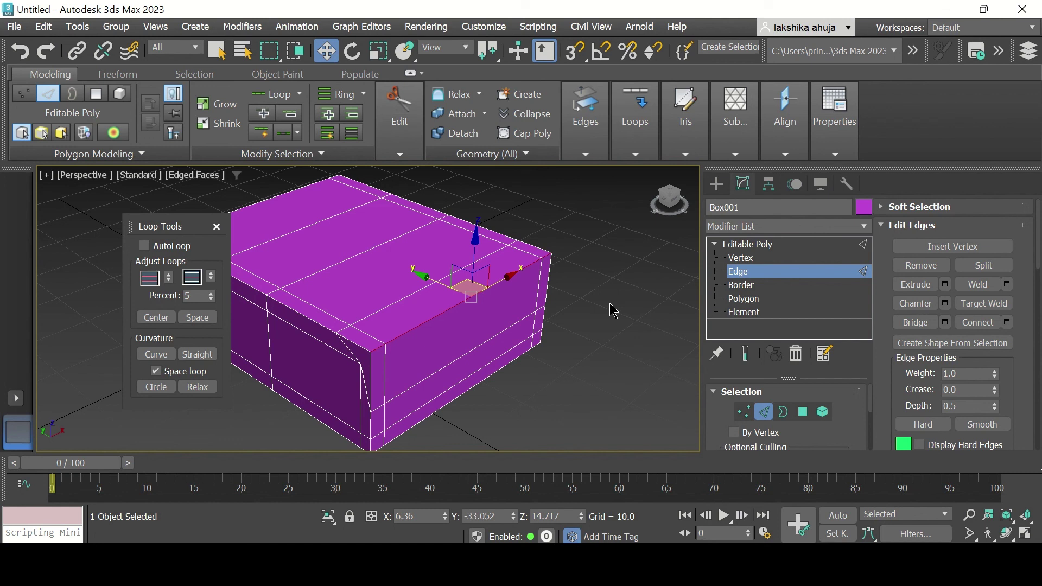
- Add a 1-iteration TurboSmooth modifier to Box001, deselect it, and orbit to view the rounded result
click(734, 226)
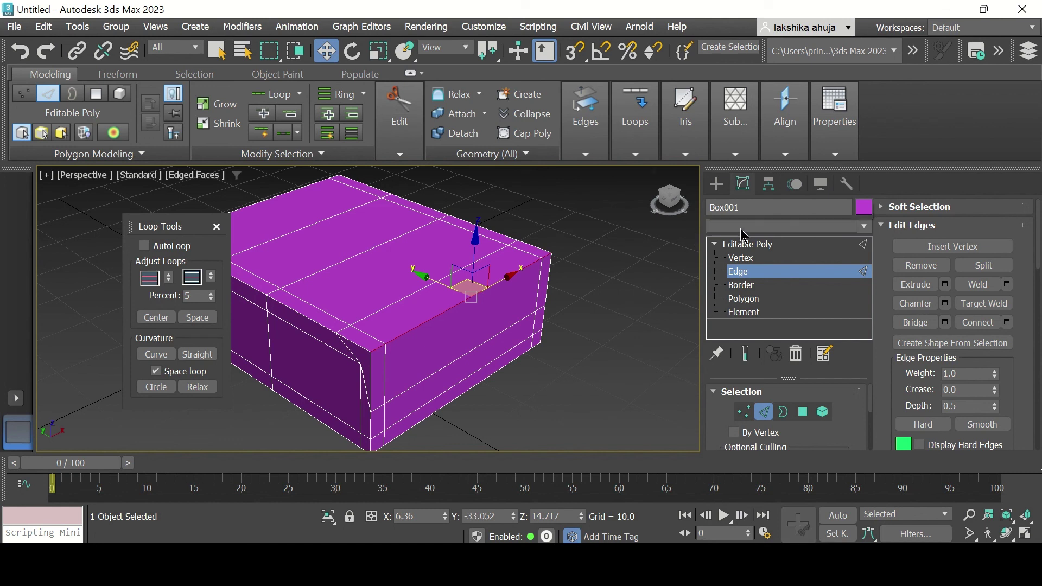
text(turbo)
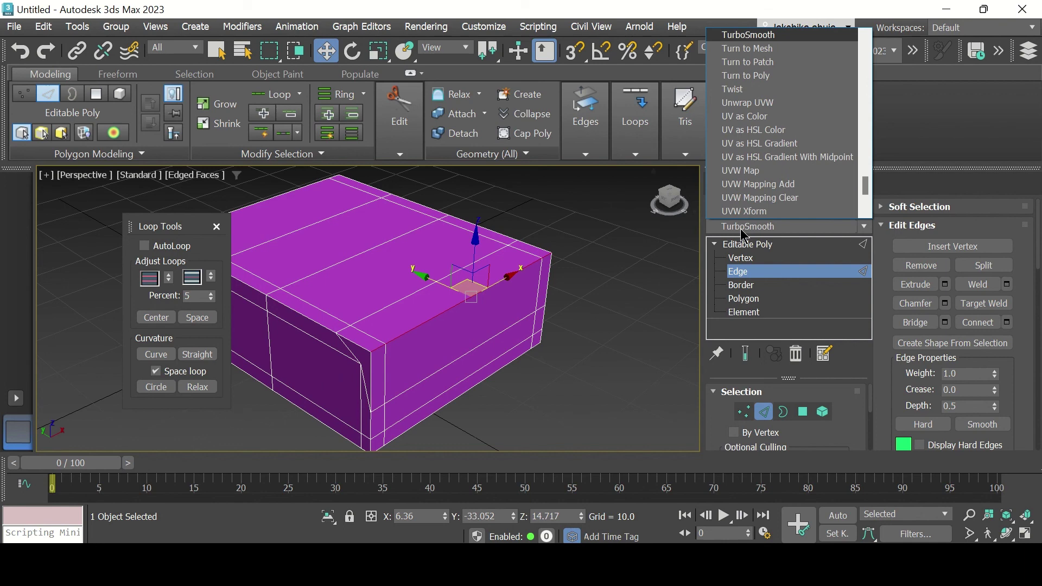
click(781, 34)
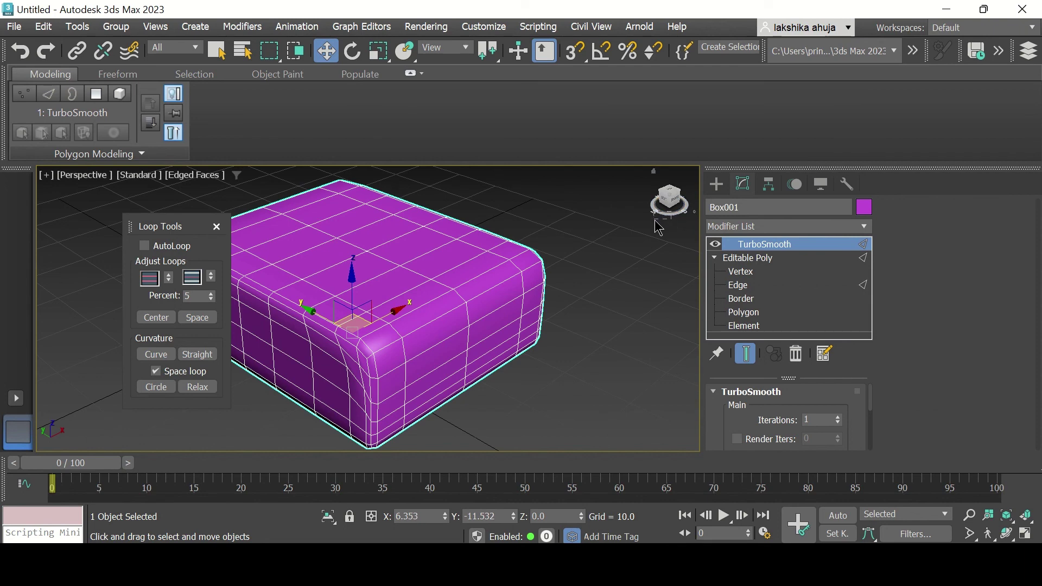
click(675, 225)
drag(678, 221, 725, 222)
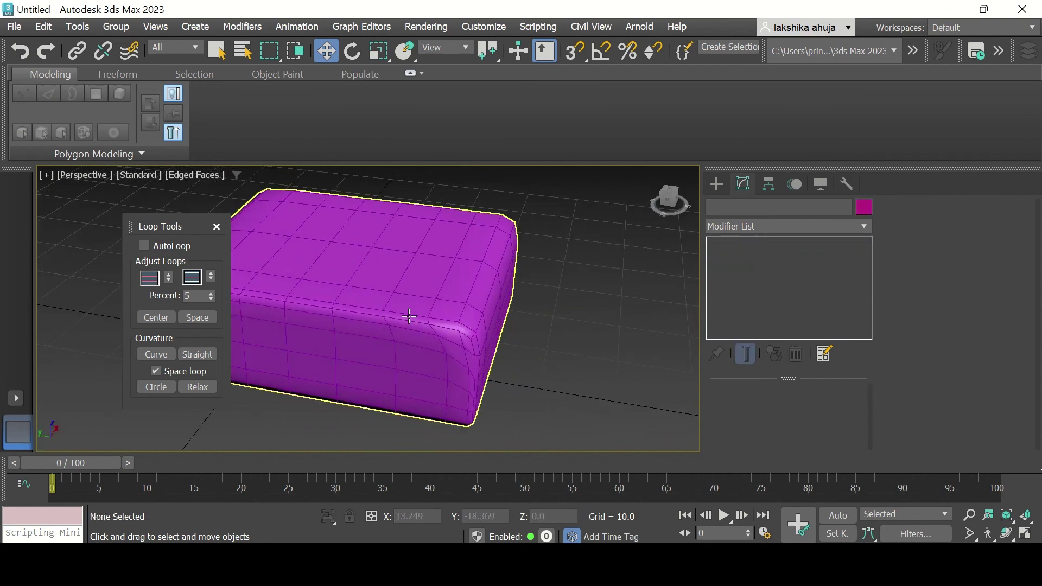